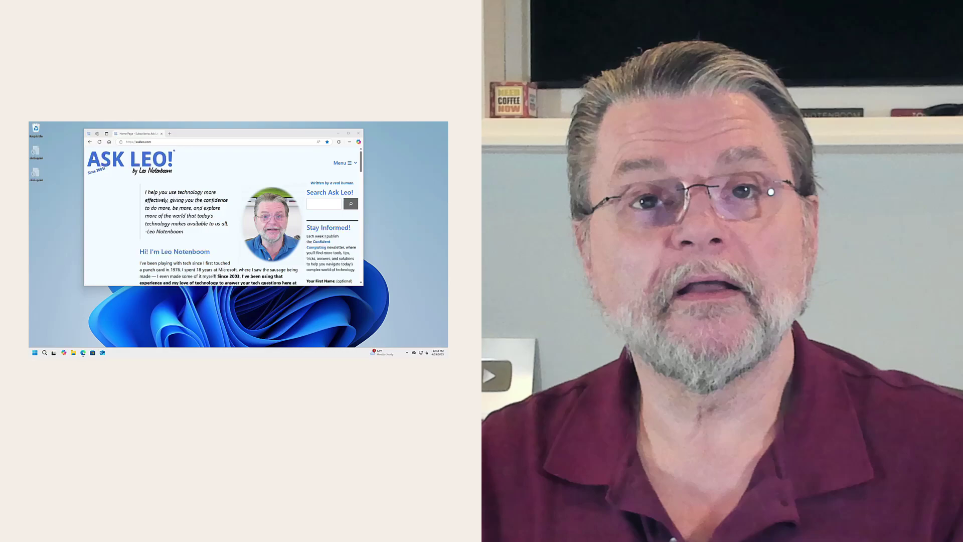
- Search Bing for 'start11' from Edge's address bar and open Stardock's Start11 result in a new tab
left_click(191, 142)
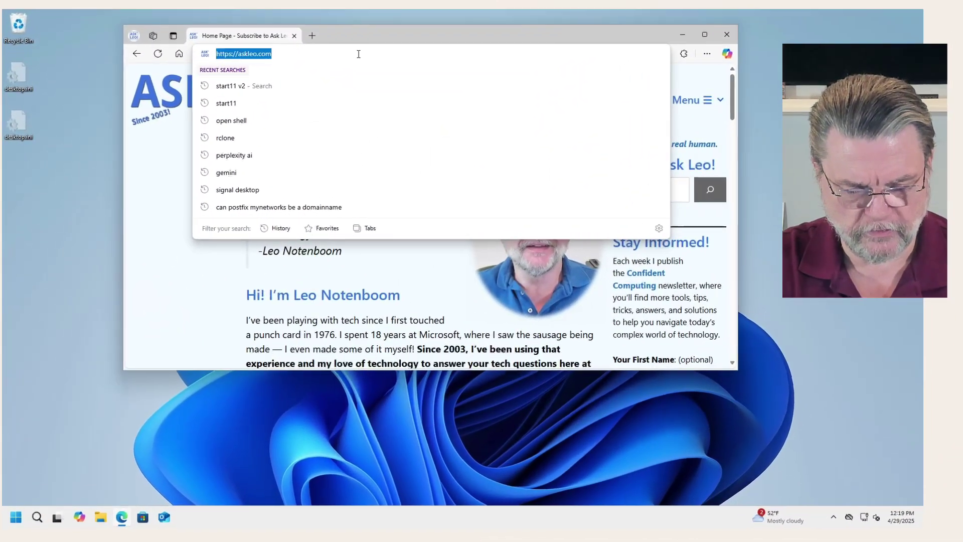
type("start11")
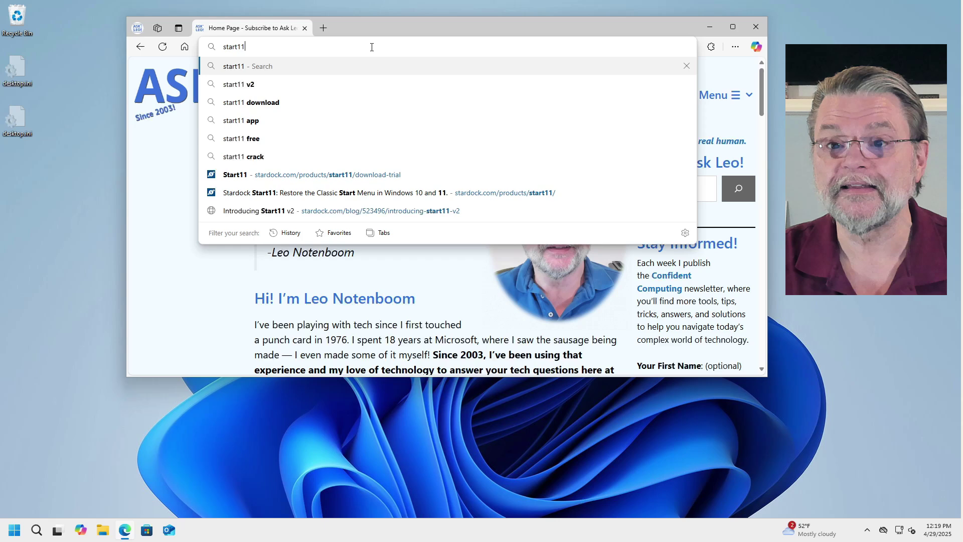
key("Return")
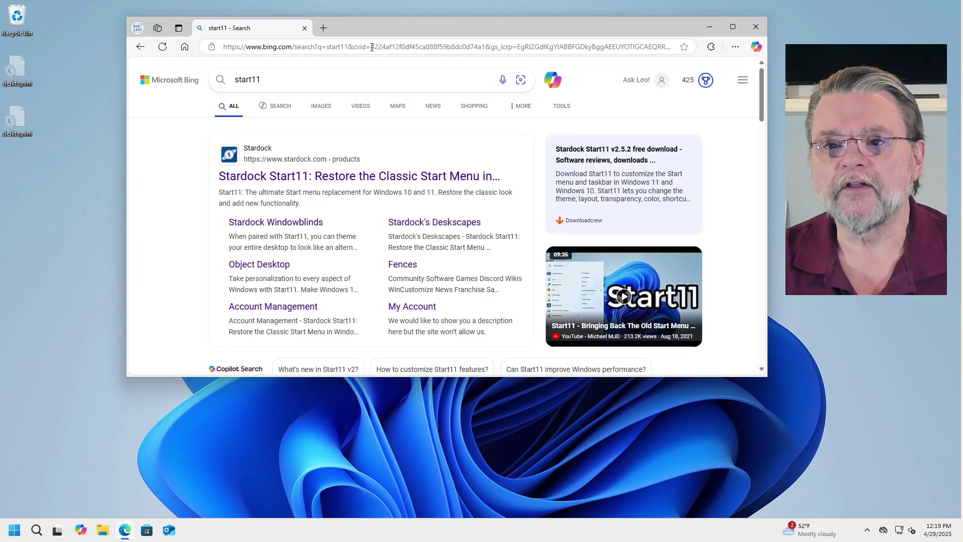
left_click(347, 178)
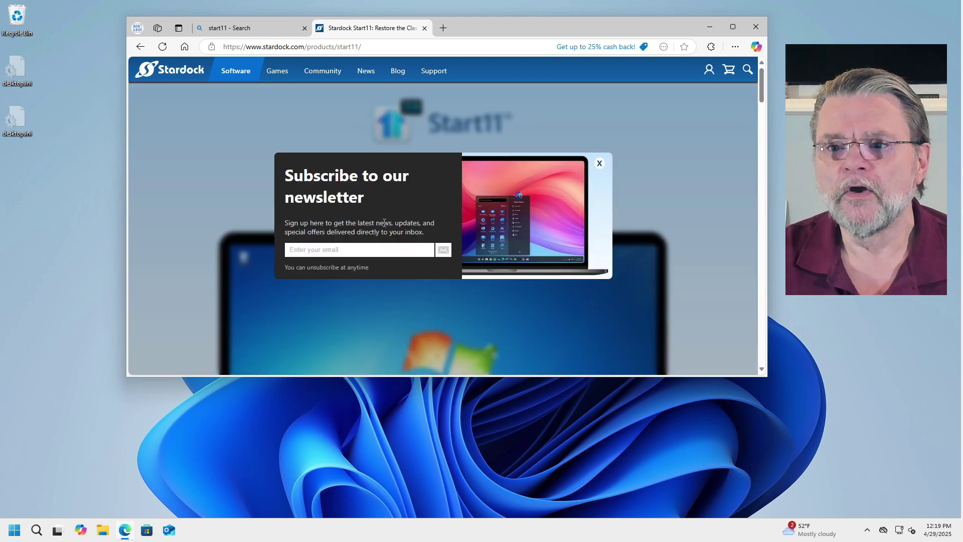
- Dismiss the newsletter pop-up and download the free trial, saving Start11v2-setup.exe to Downloads
left_click(599, 163)
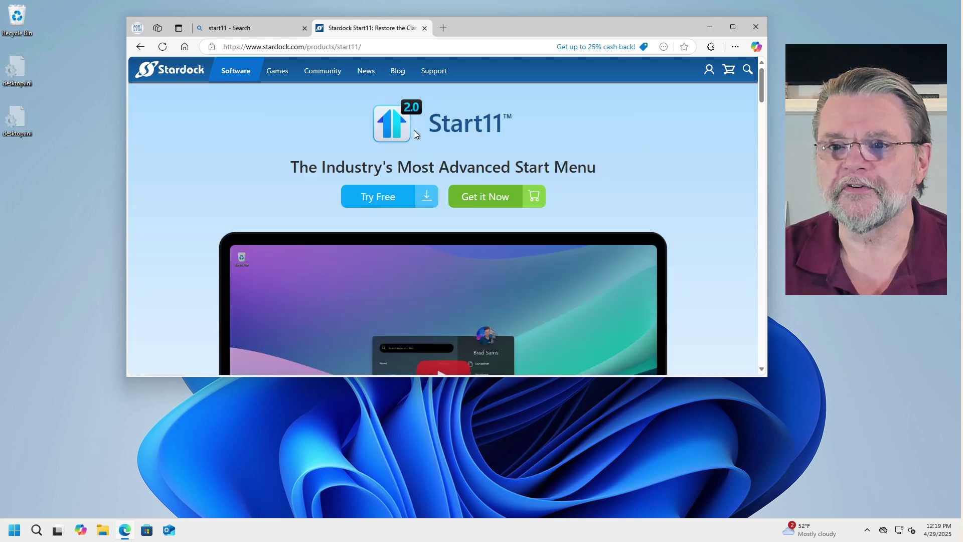
left_click(386, 198)
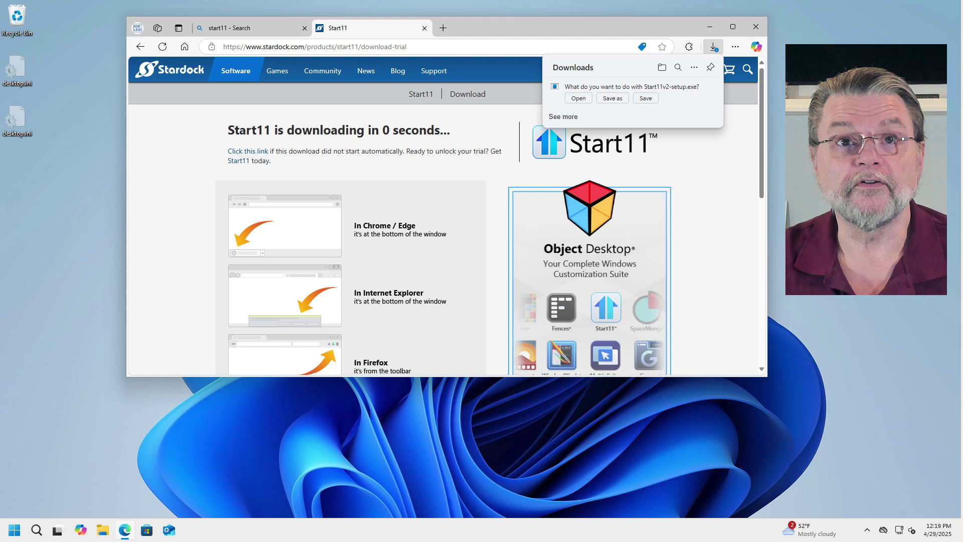
left_click(616, 98)
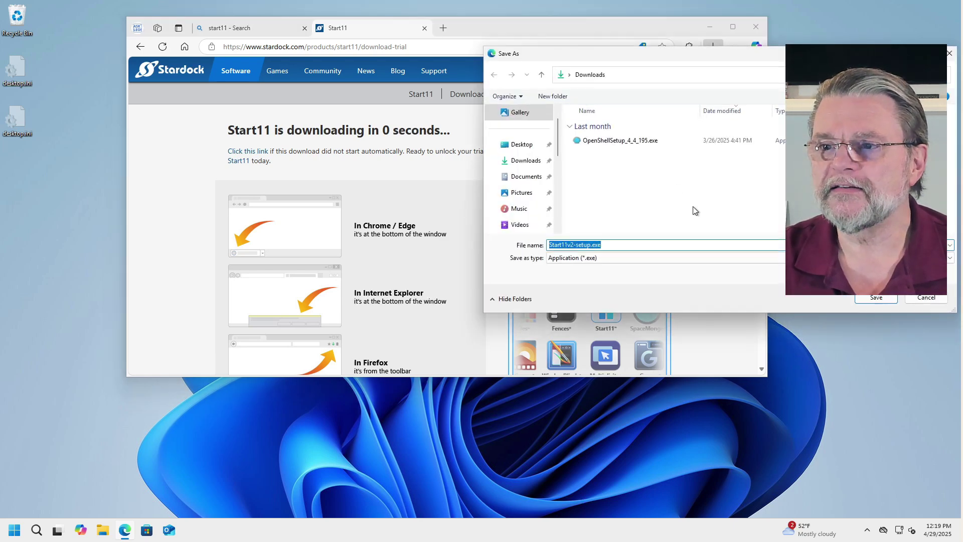
left_click(876, 298)
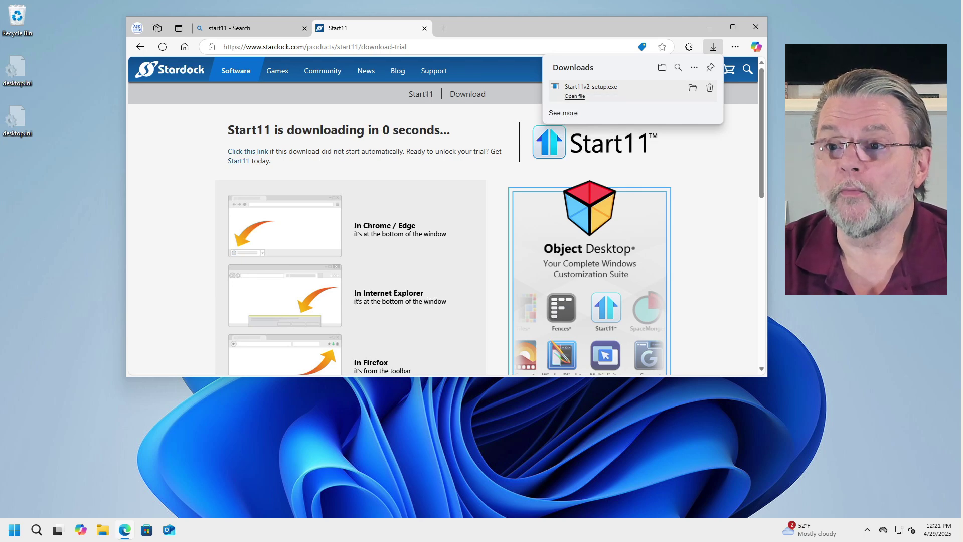
- Launch Start11v2-setup.exe, allow it through UAC, and close Edge
left_click(576, 98)
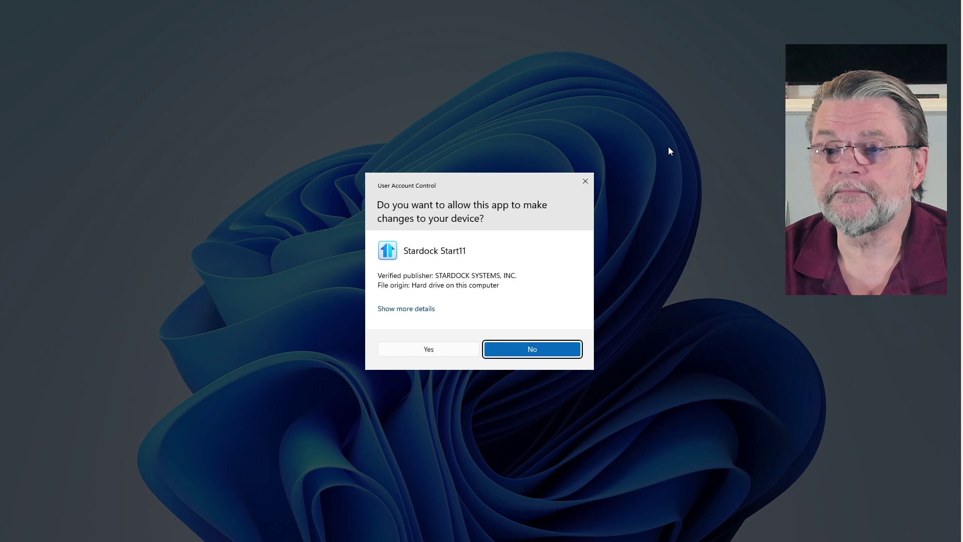
left_click(464, 348)
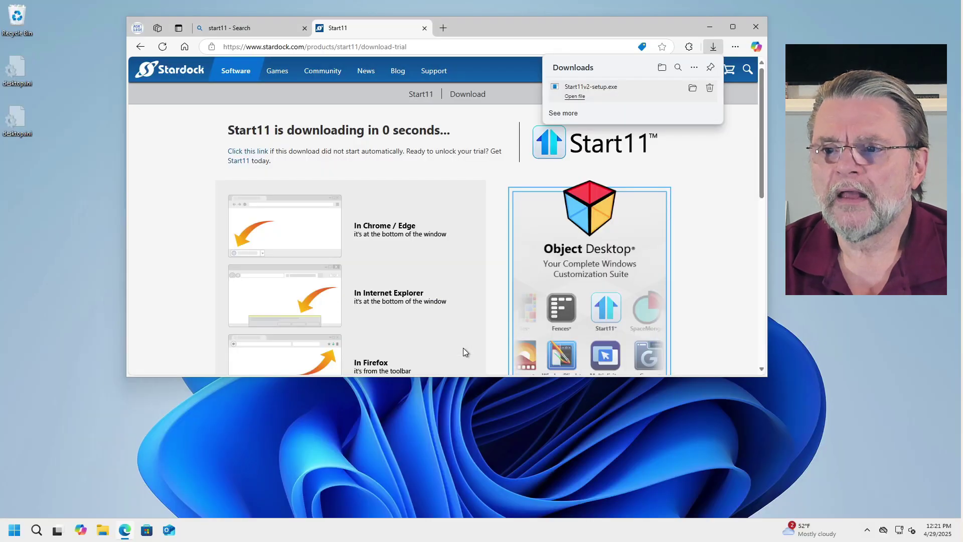
left_click(756, 25)
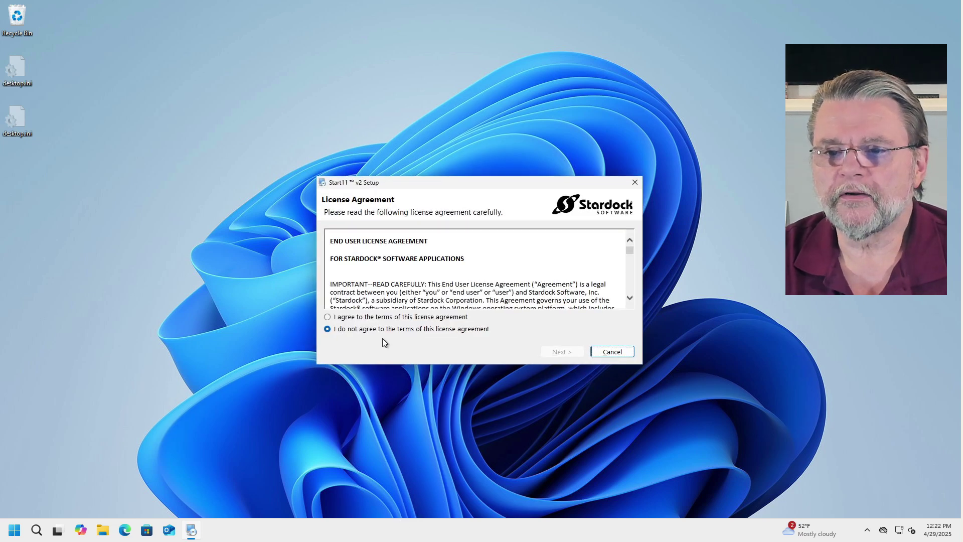
- Accept the licence agreement and install Start11 to the default folder
left_click(382, 317)
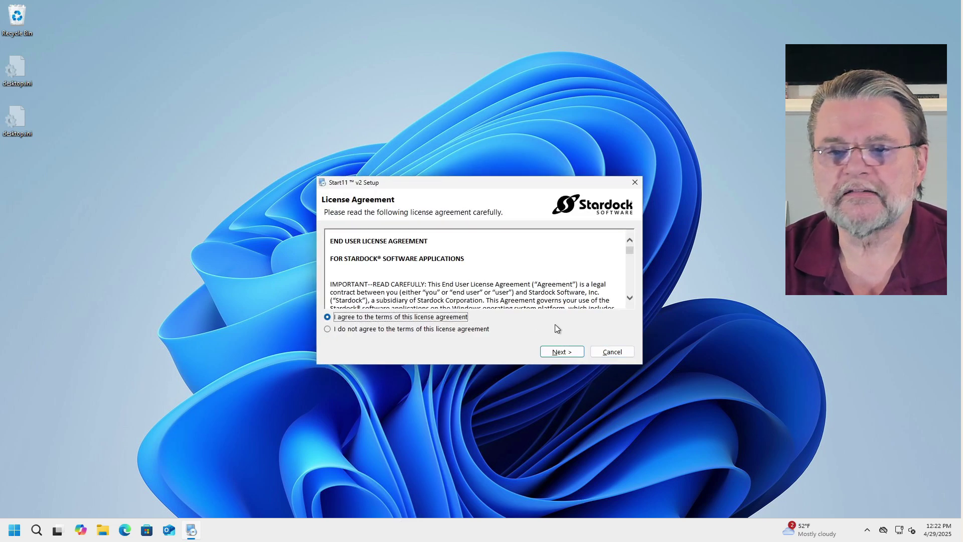
left_click(568, 351)
left_click(570, 352)
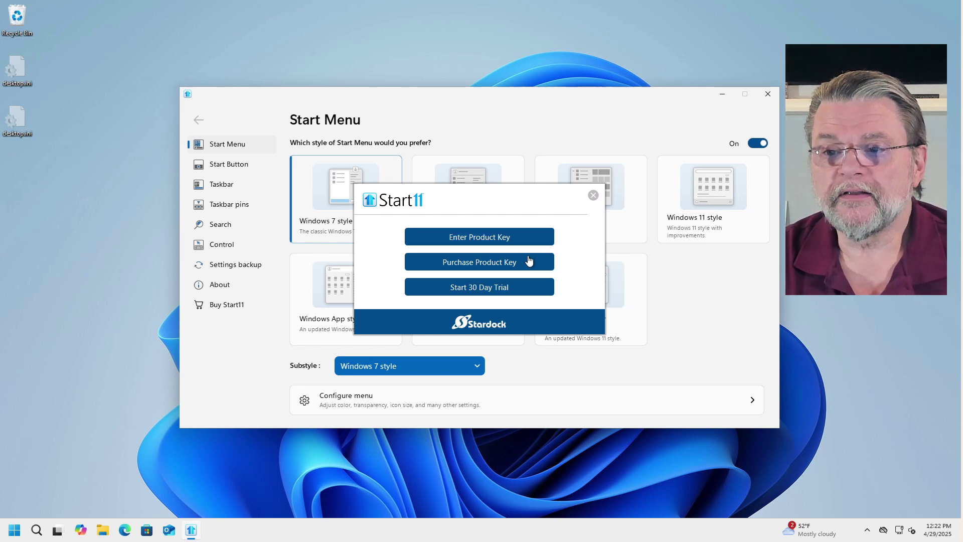
- Activate the 30-day trial with your e-mail address and close the browser validation page
left_click(522, 290)
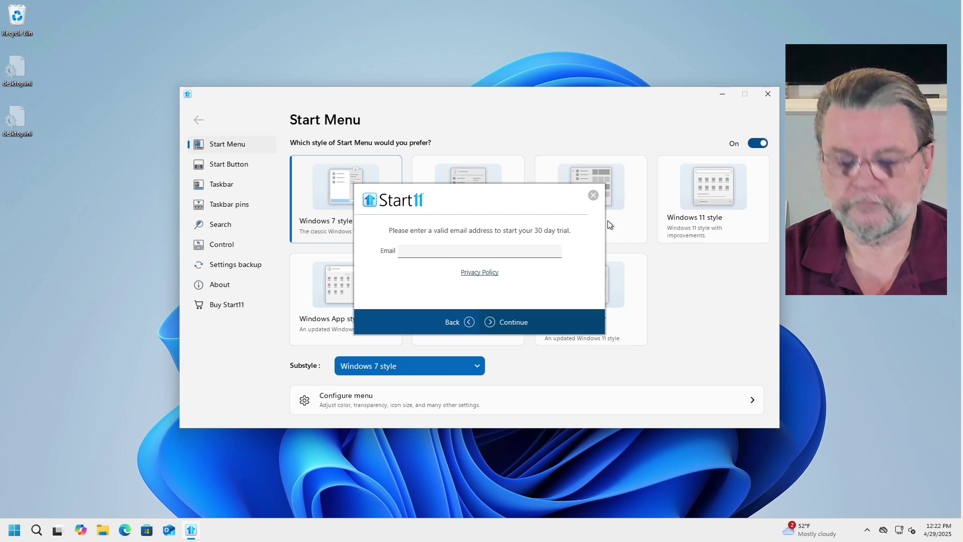
key("ctrl+v")
left_click(505, 322)
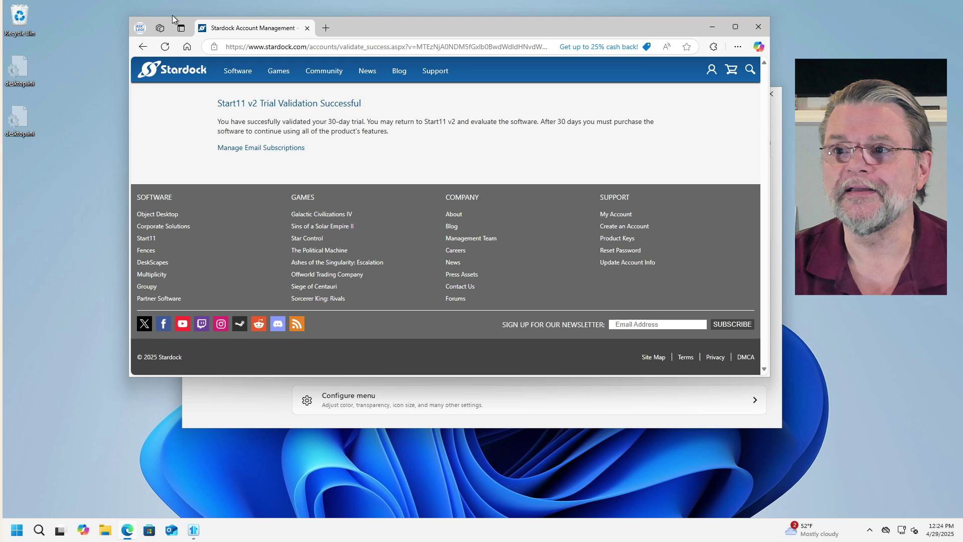
left_click(758, 27)
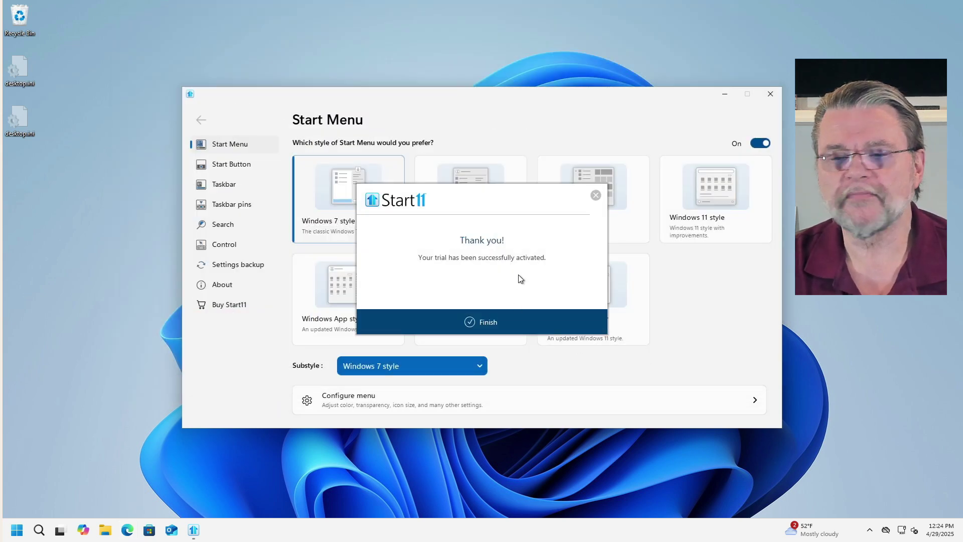
- Finish trial activation and confirm the Left aligned taskbar layout
left_click(479, 322)
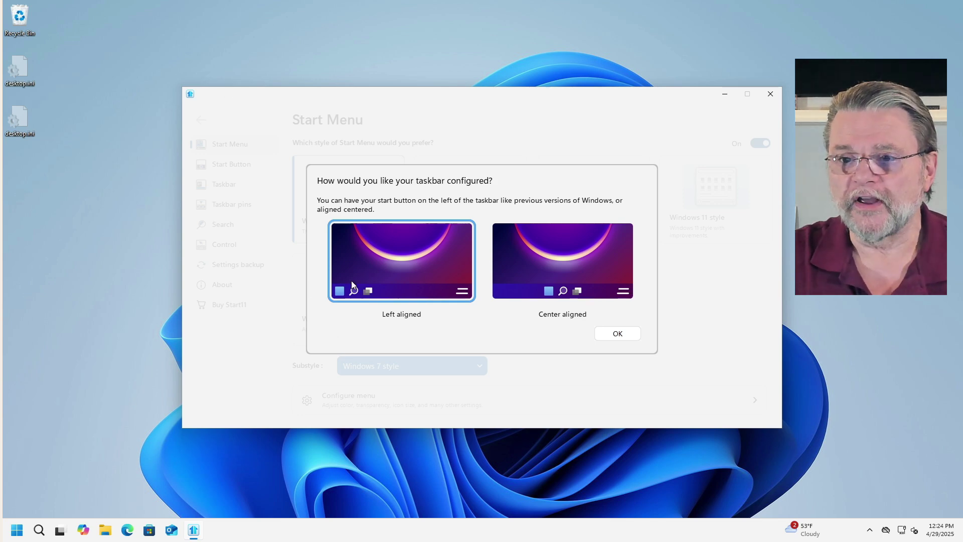
left_click(631, 333)
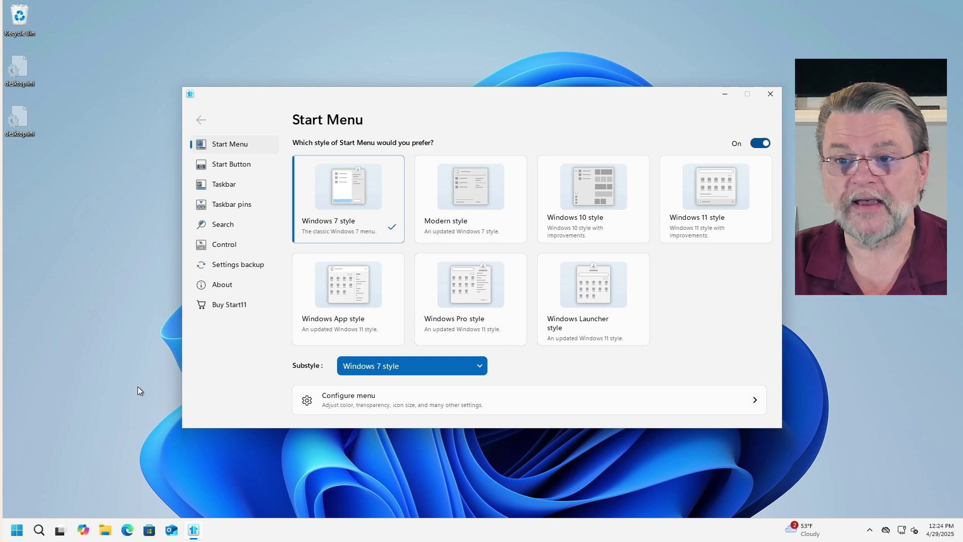
- Preview the Windows 7 style Start menu, then switch to Windows 10 style
left_click(16, 530)
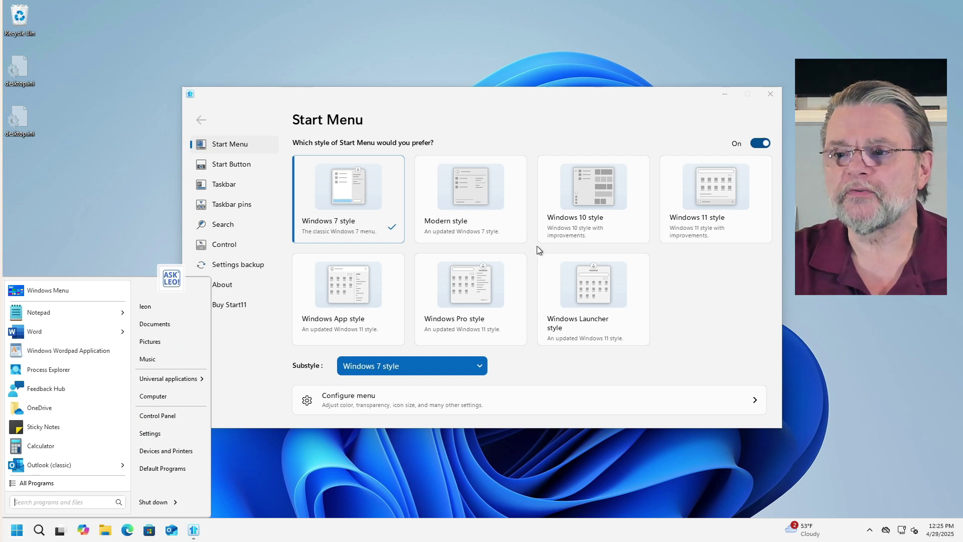
left_click(687, 315)
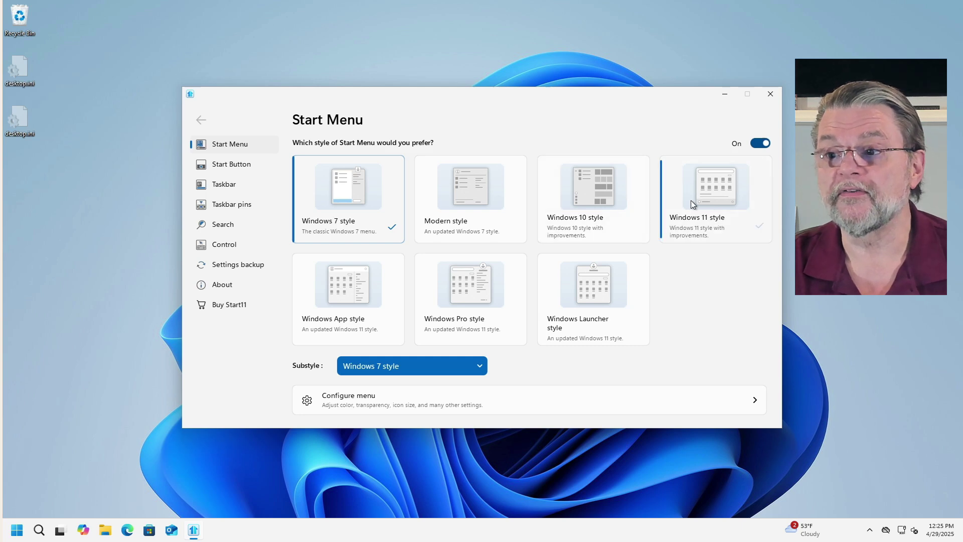
left_click(626, 224)
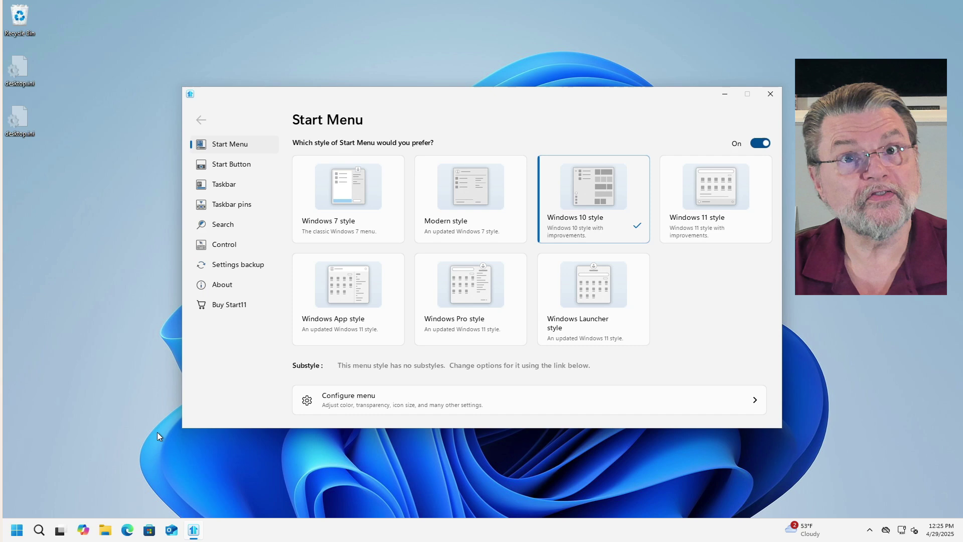
- Preview the Windows 10 style menu, then select the Modern style
left_click(15, 530)
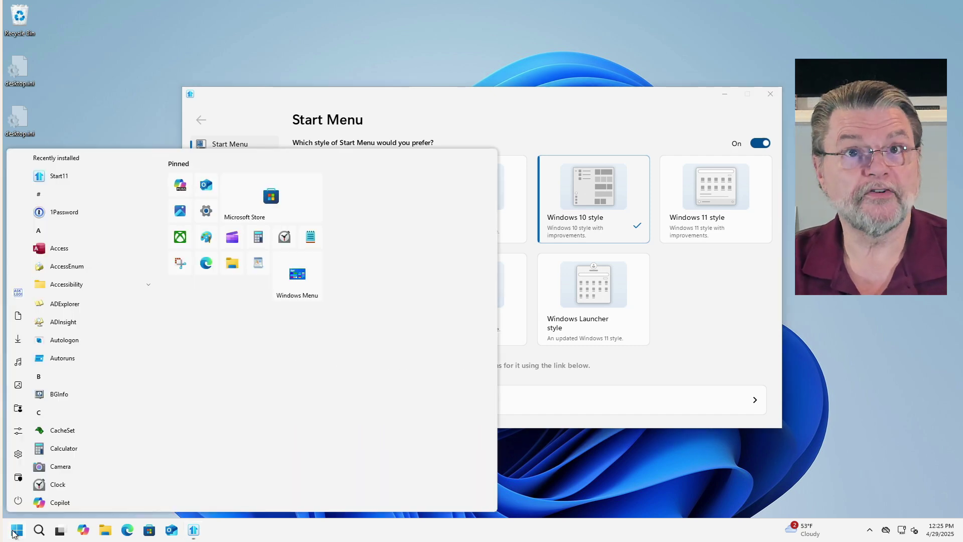
left_click(746, 327)
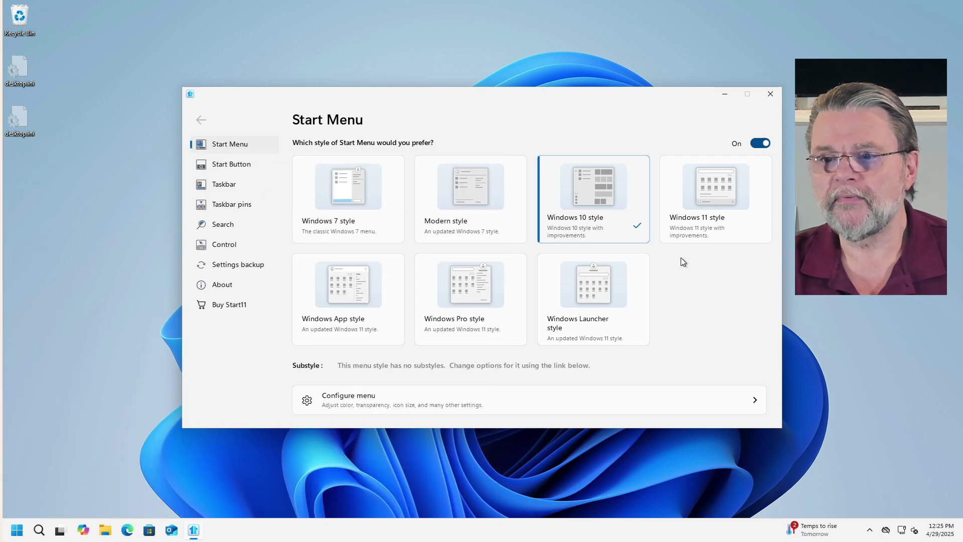
left_click(474, 197)
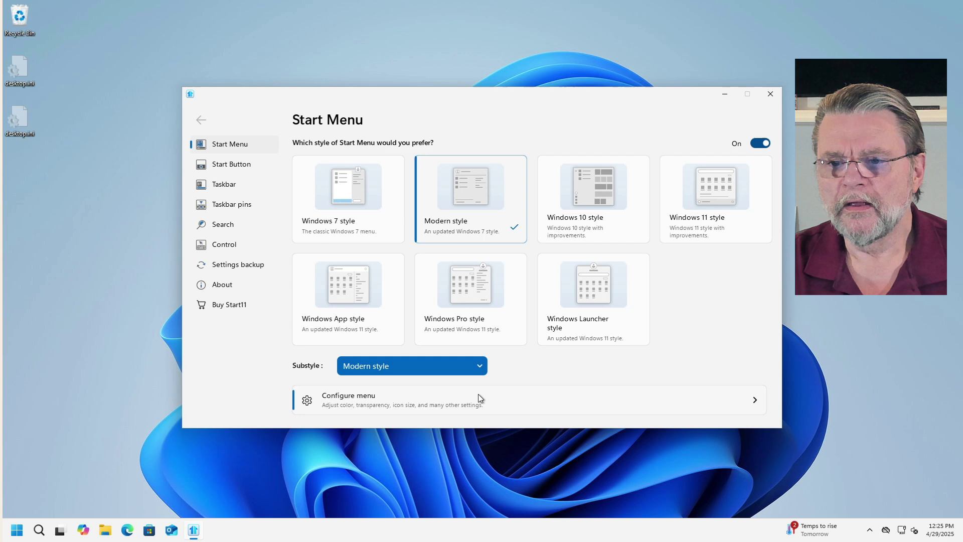
- Open Configure menu > Customize menu visual appearance and scroll through the colour, font and background settings
left_click(533, 400)
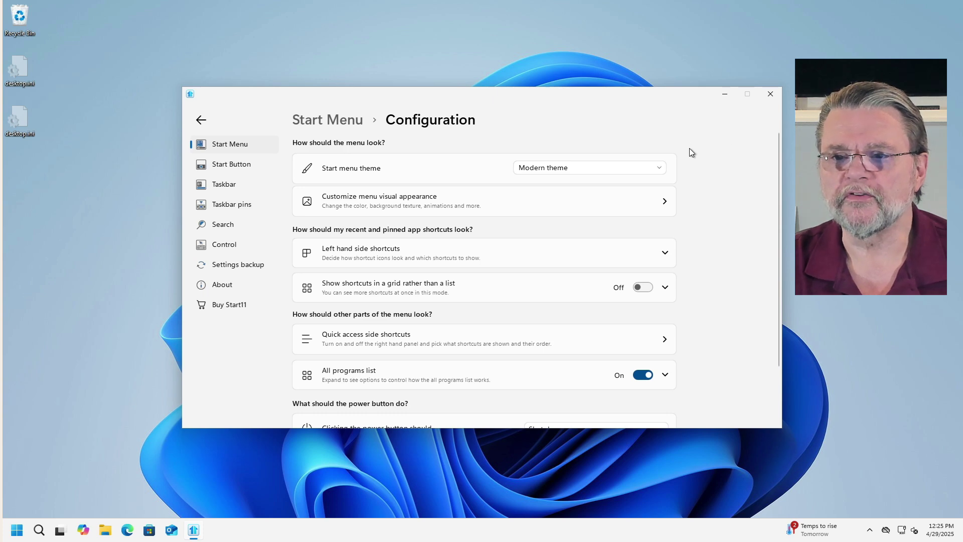
left_click(662, 200)
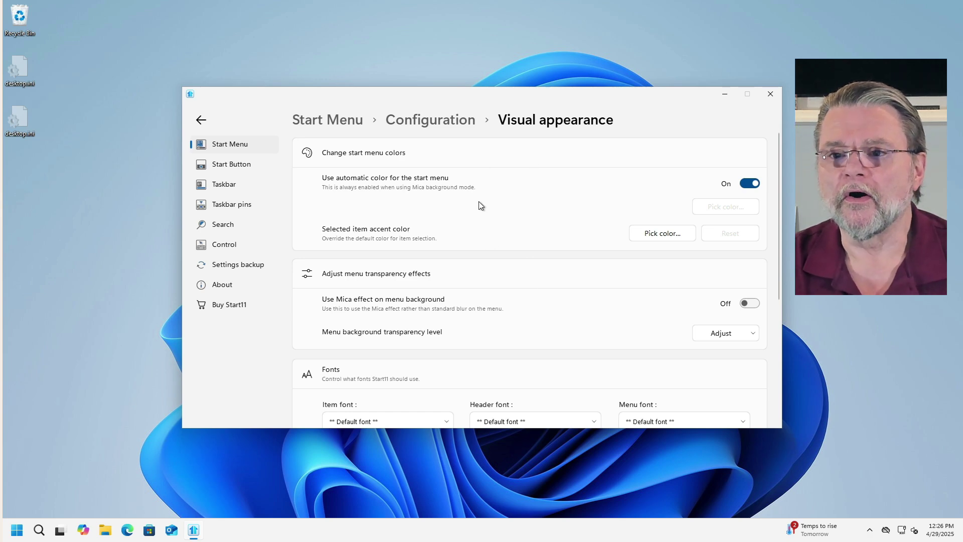
scroll(502, 254, "down", 5)
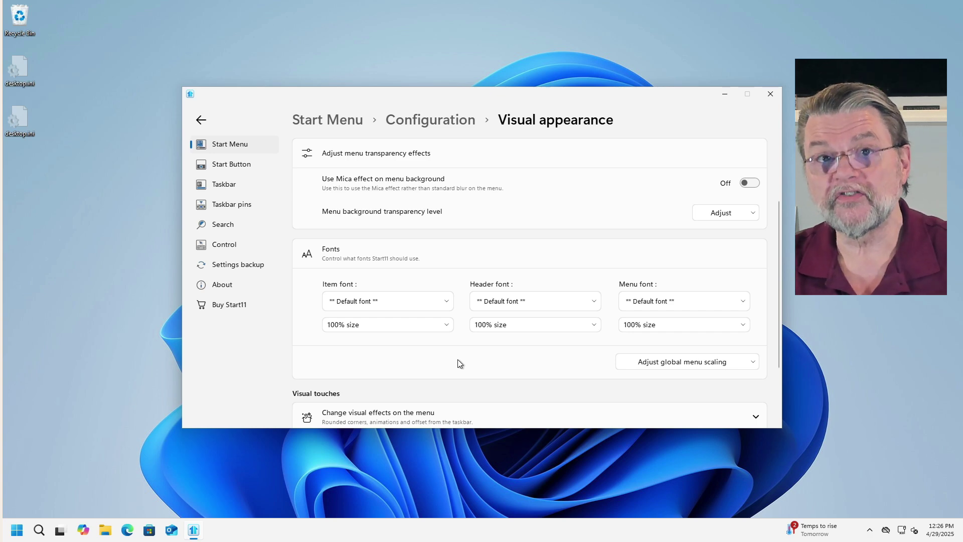
scroll(471, 348, "down", 2)
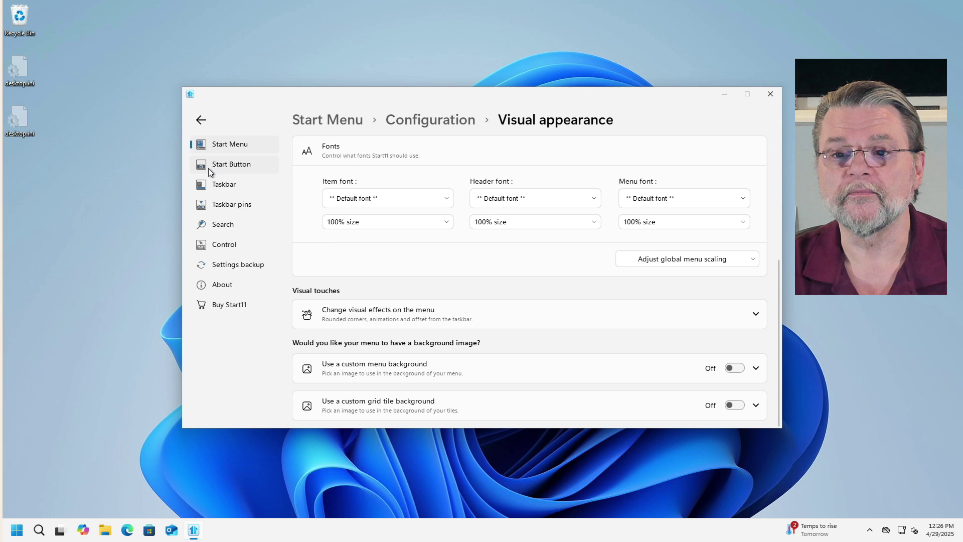
- On the Start Button page, enable a custom button image, choose the Start5 paw design, and test it
left_click(232, 169)
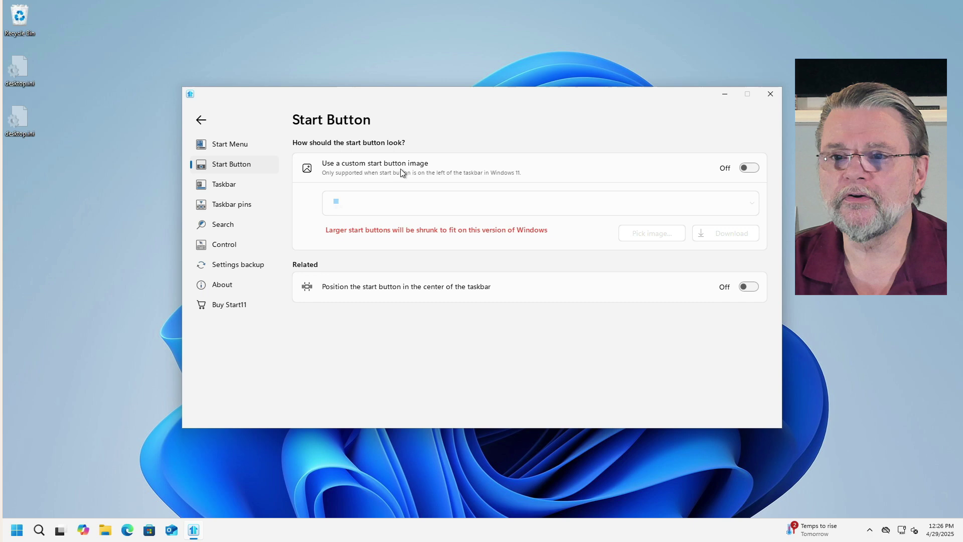
left_click(755, 169)
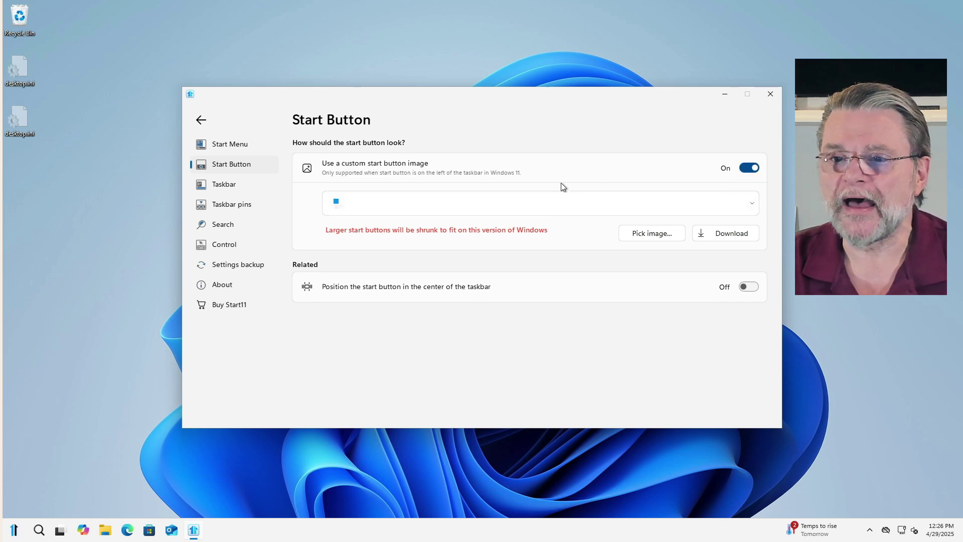
left_click(752, 203)
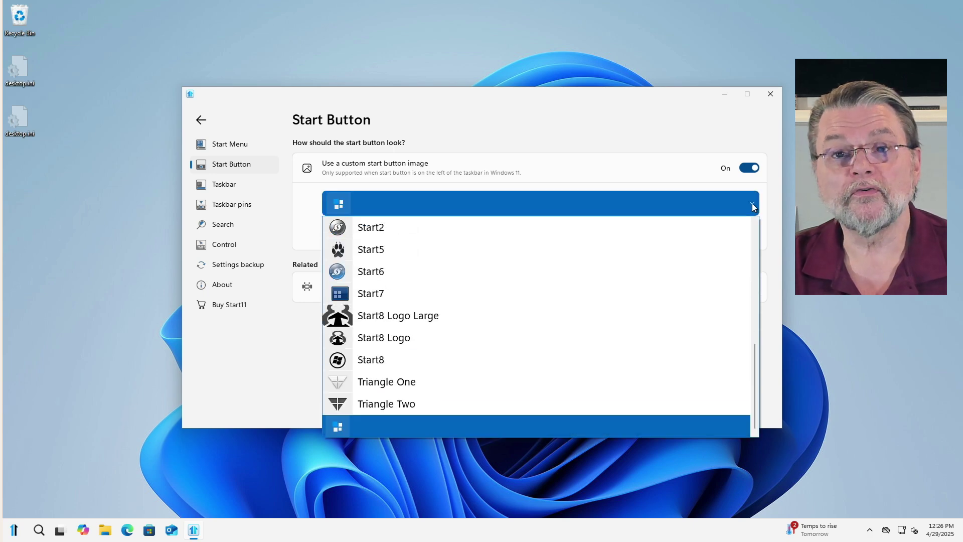
left_click(753, 206)
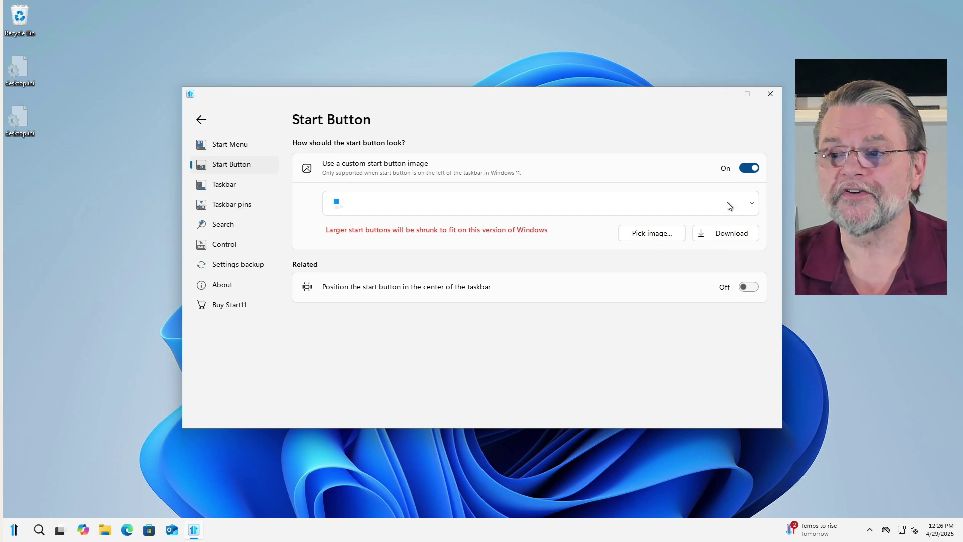
left_click(748, 203)
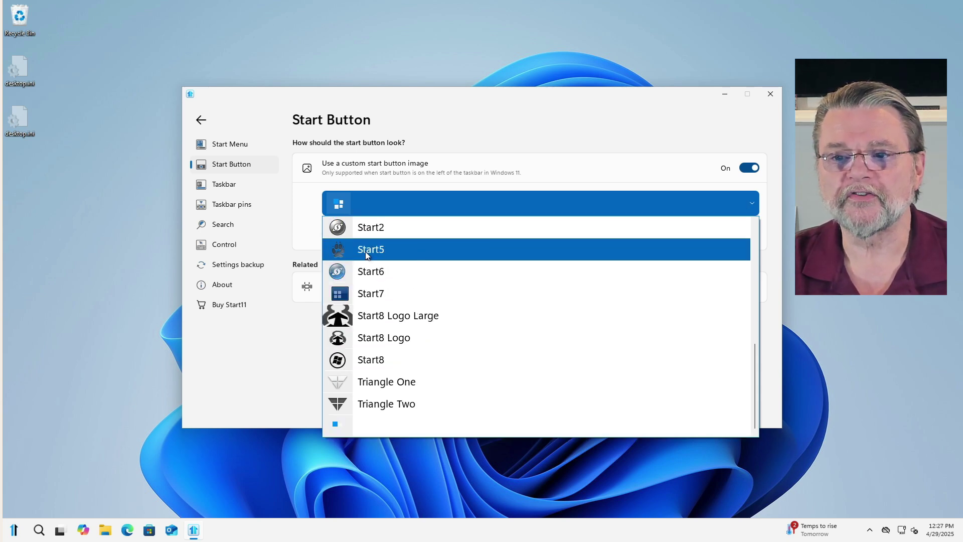
left_click(416, 249)
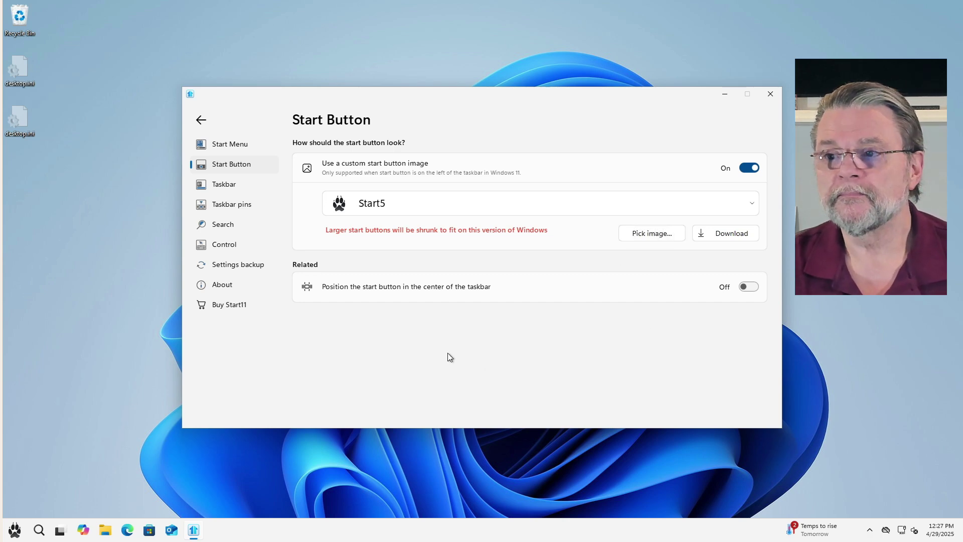
left_click(15, 530)
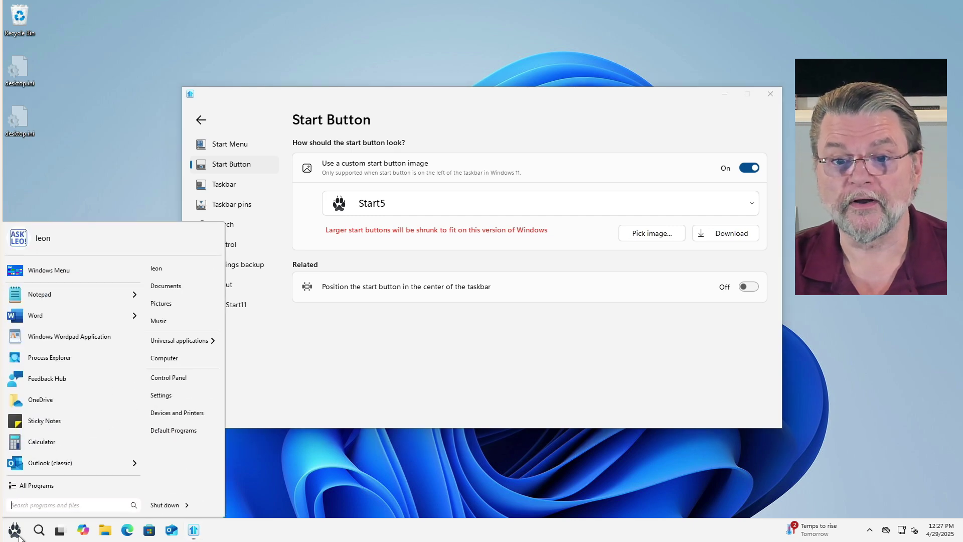
left_click(17, 534)
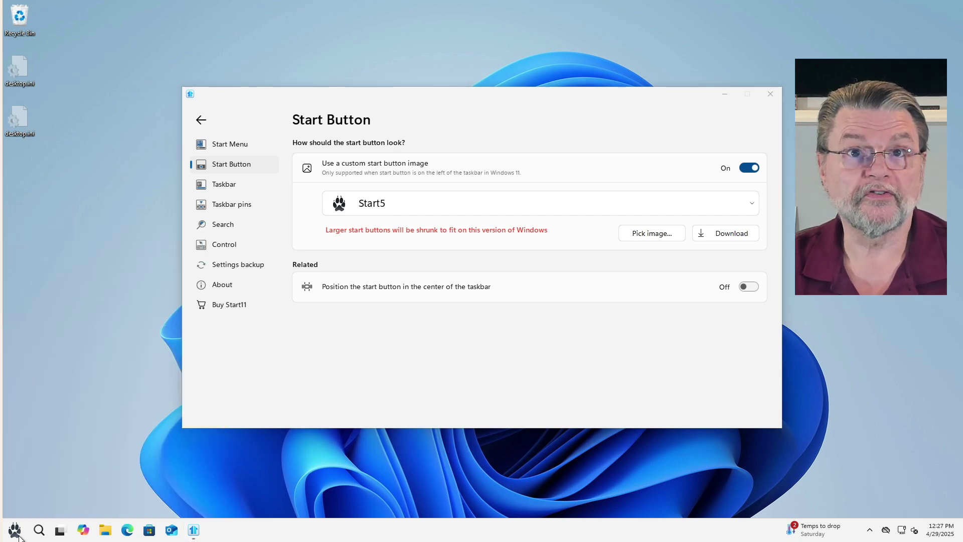
- Set the primary monitor's taskbar position to Align Right and restart Explorer
left_click(244, 187)
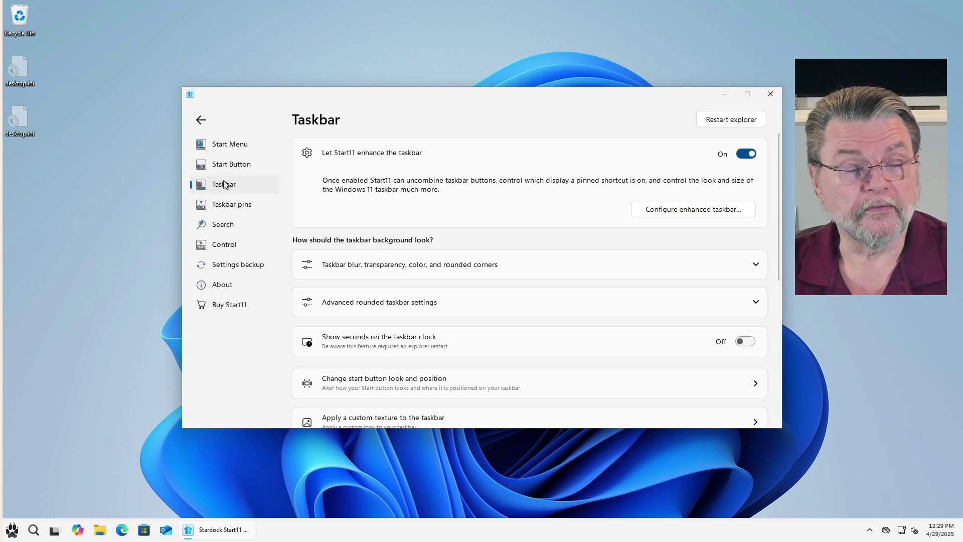
scroll(519, 231, "down", 6)
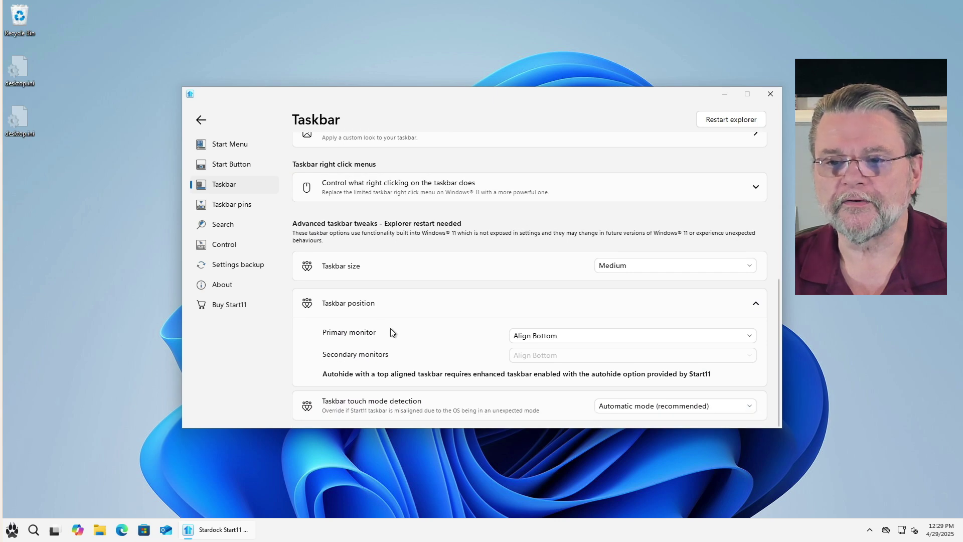
left_click(595, 337)
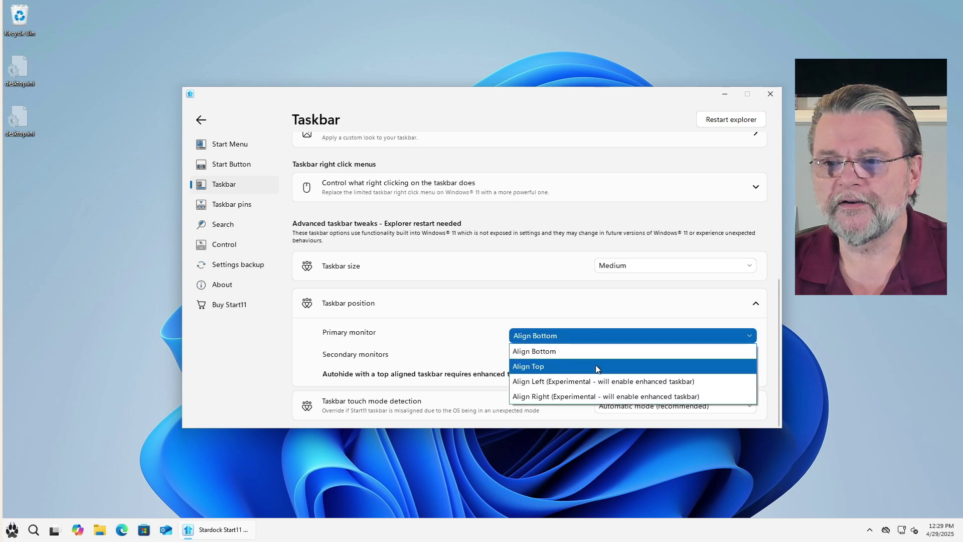
left_click(603, 396)
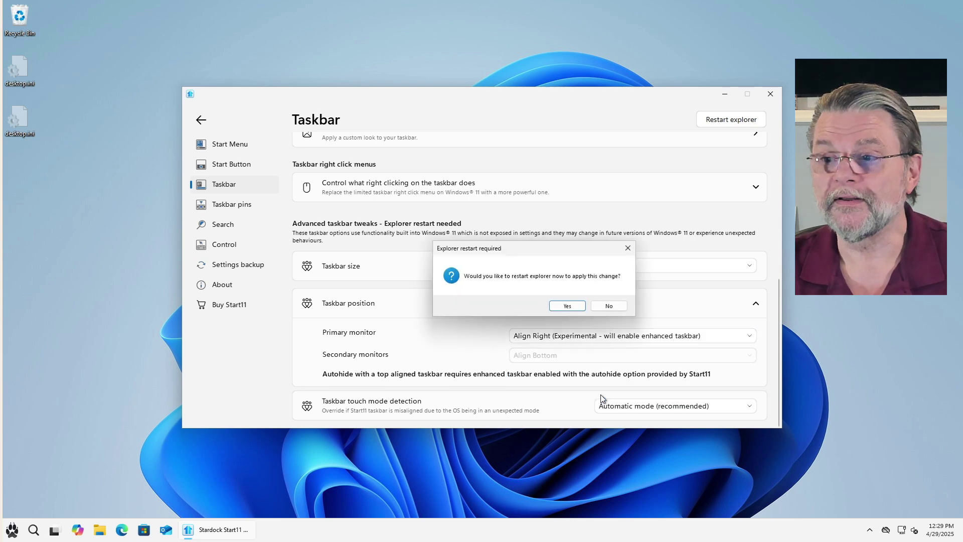
left_click(570, 306)
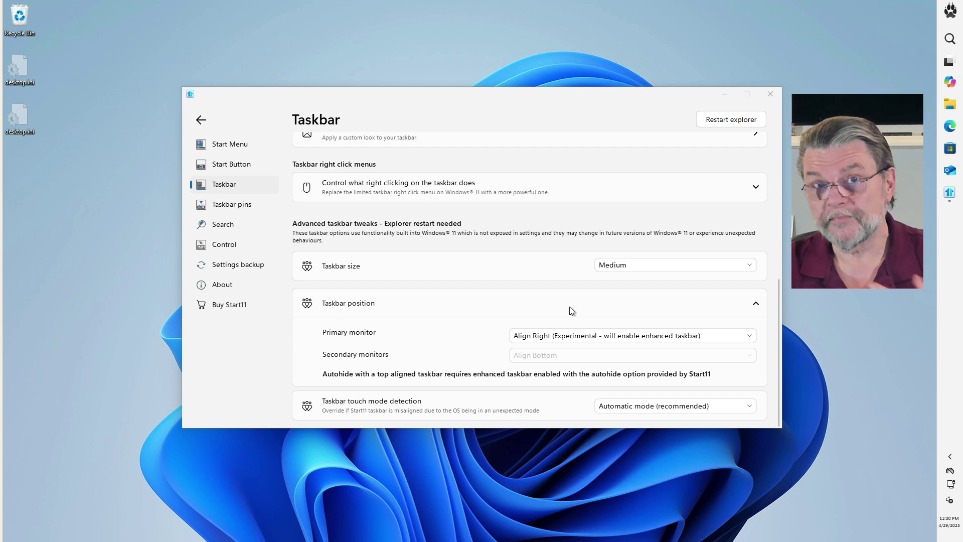
left_click(948, 13)
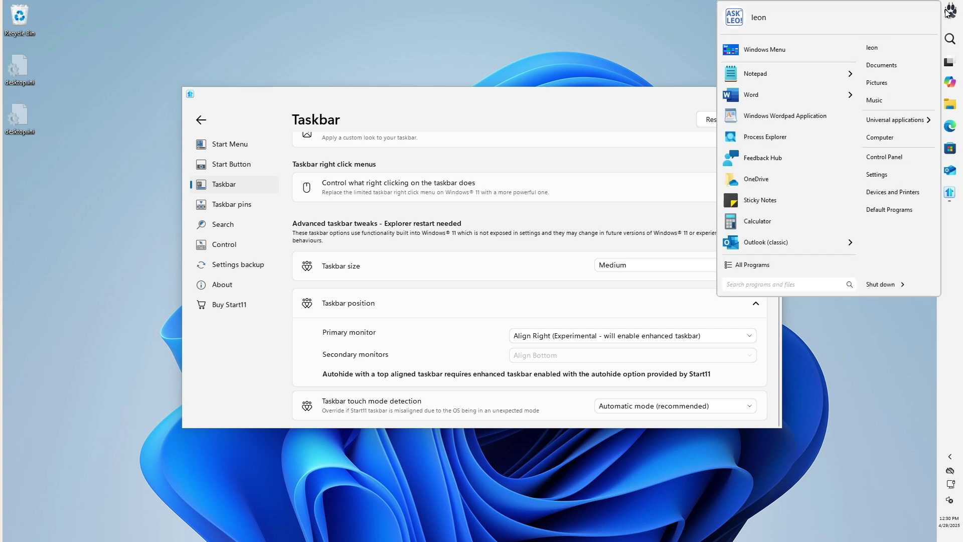
left_click(948, 12)
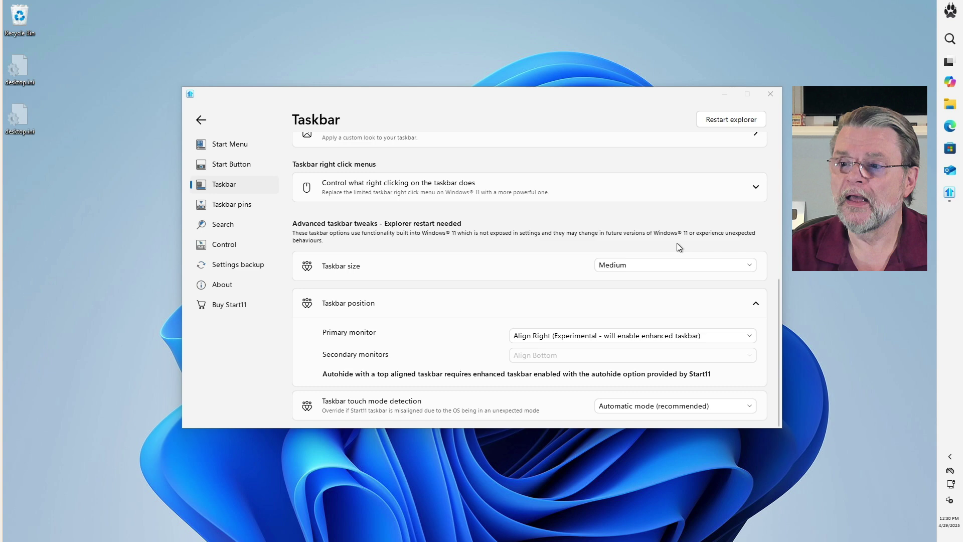
- Set the primary monitor's taskbar position to Align Bottom and restart Explorer
left_click(622, 333)
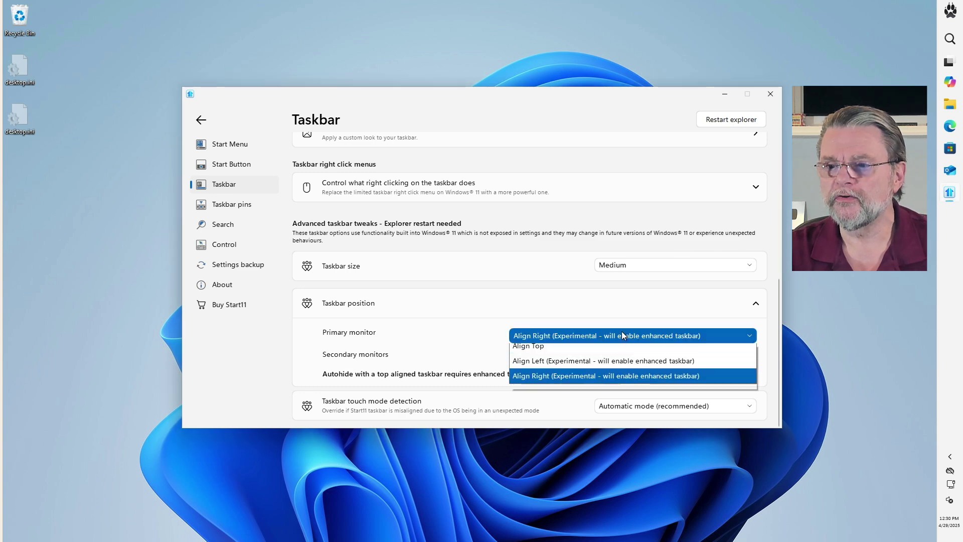
left_click(613, 353)
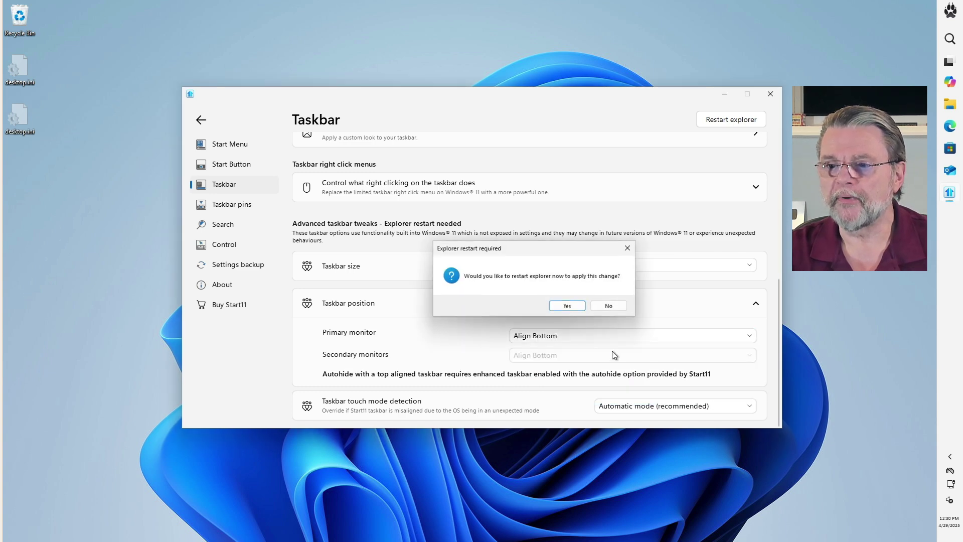
left_click(578, 310)
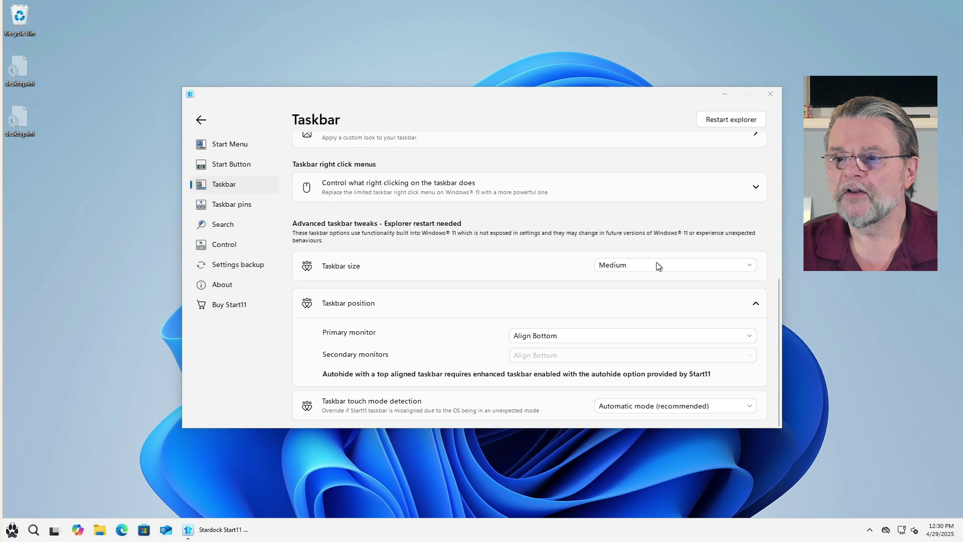
- Change the taskbar size to Large and restart Explorer
left_click(667, 269)
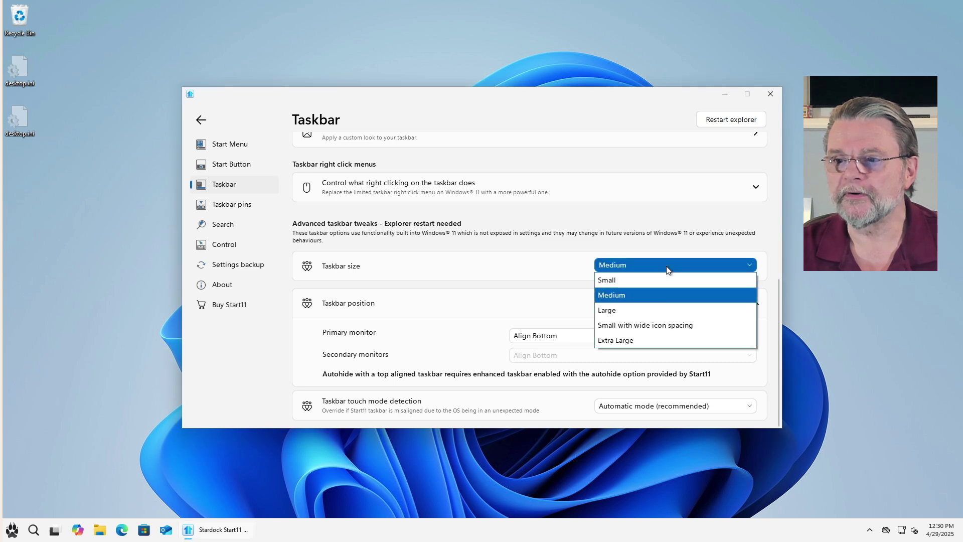
left_click(657, 314)
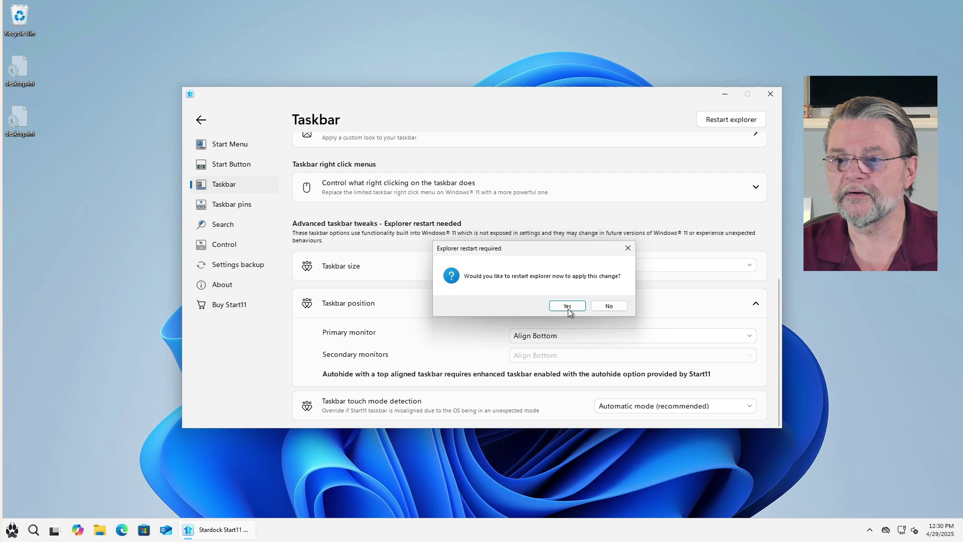
left_click(569, 308)
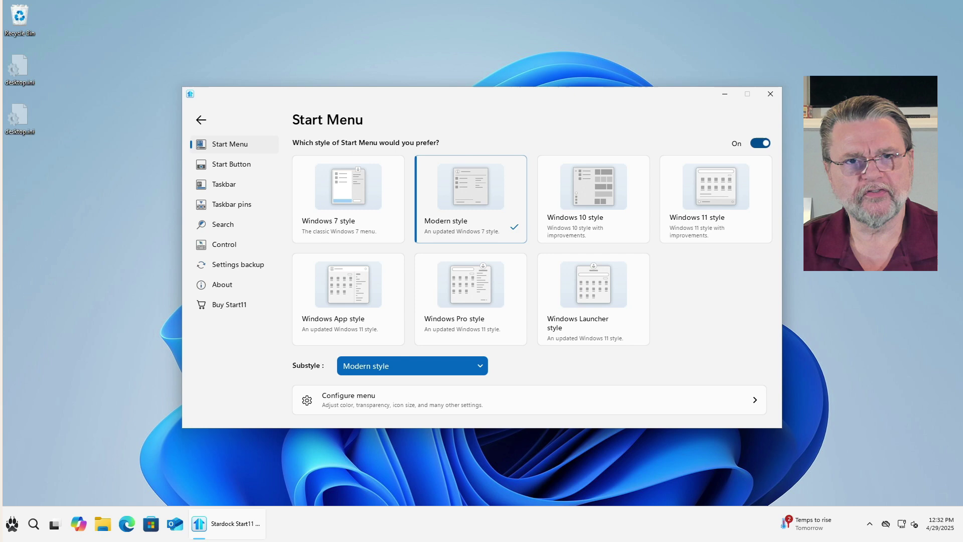
- On the Control page, set 'Pressing the Windows key opens' to Windows menu
left_click(271, 244)
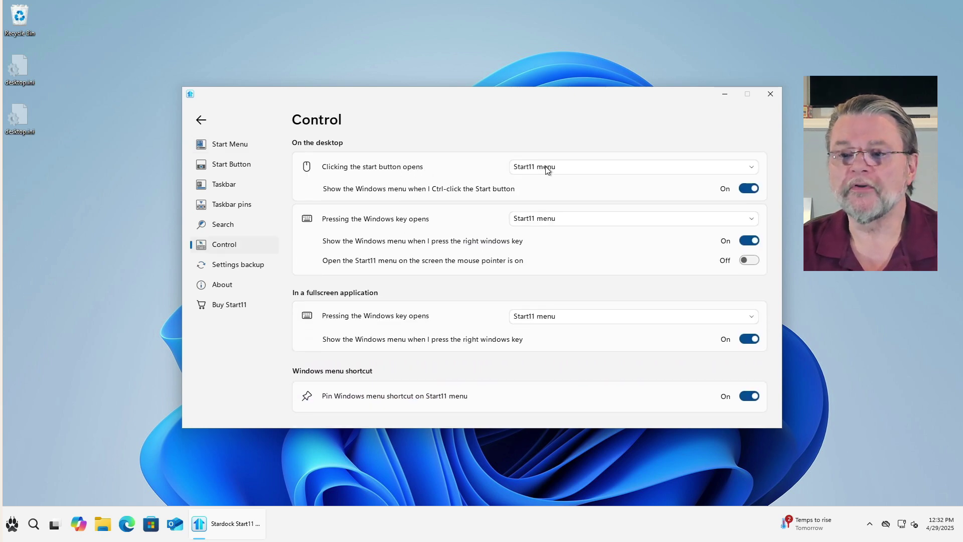
left_click(12, 525)
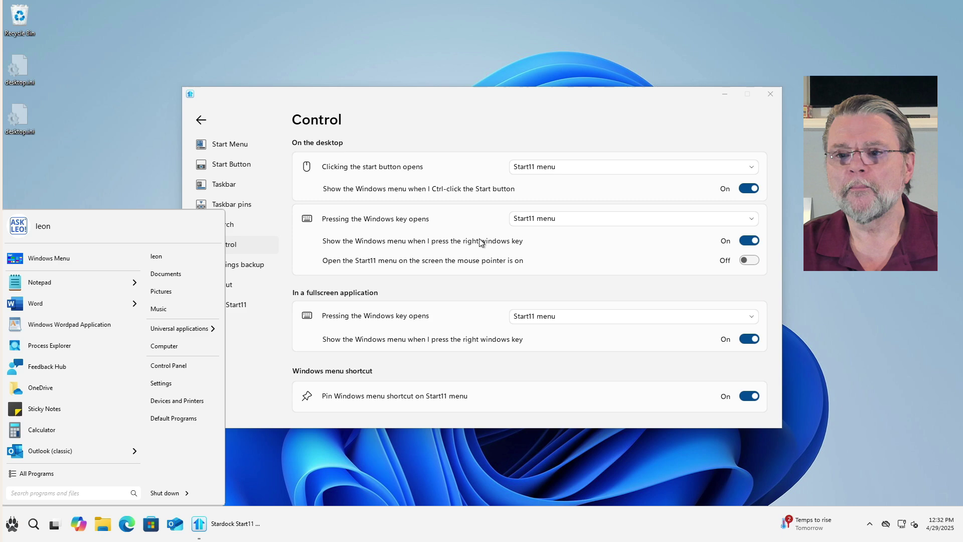
left_click(458, 225)
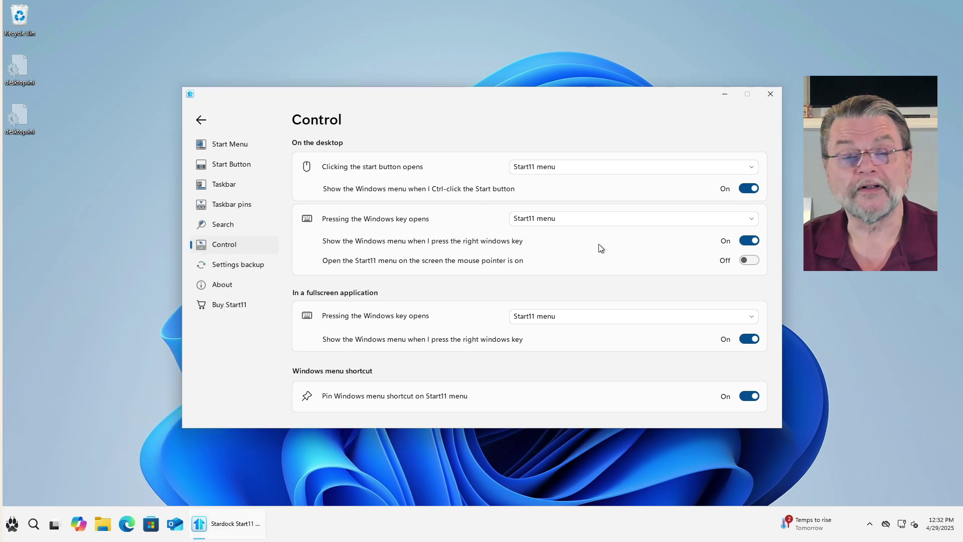
left_click(609, 217)
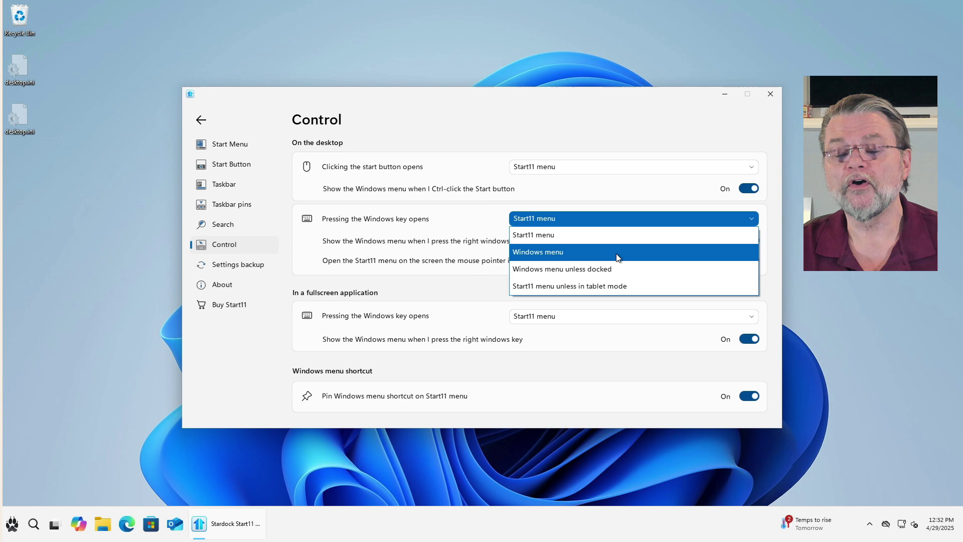
left_click(618, 258)
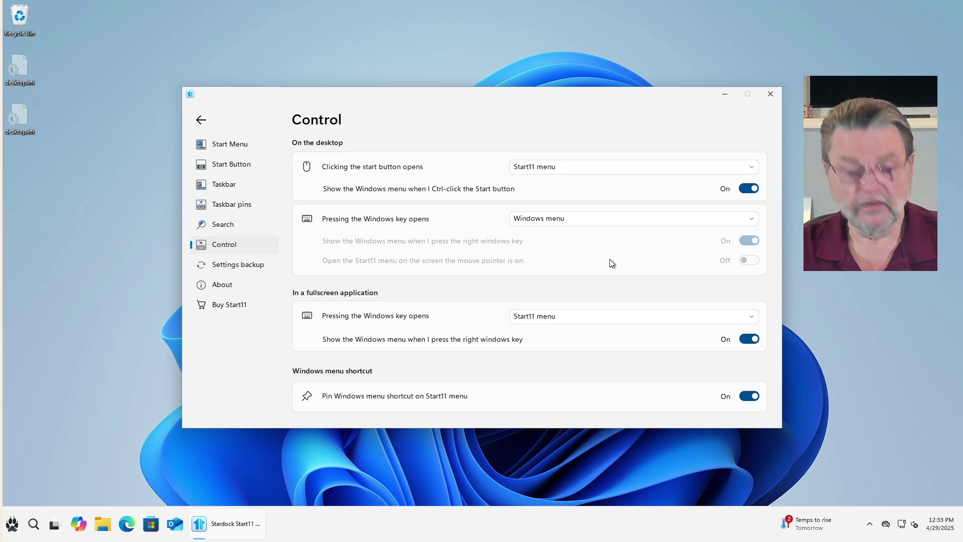
- Test the new behaviour with the Start button, the Windows key and Win+X
left_click(11, 531)
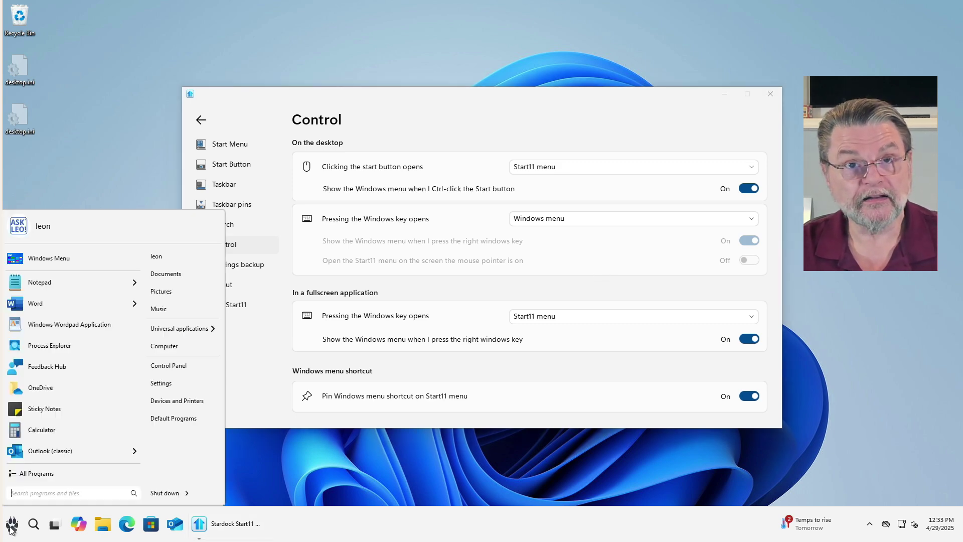
left_click(11, 530)
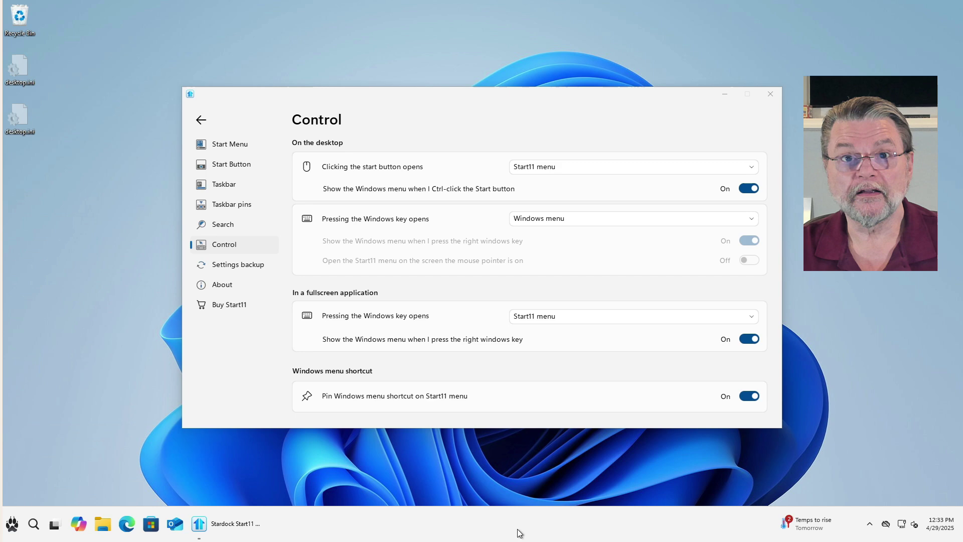
key("super")
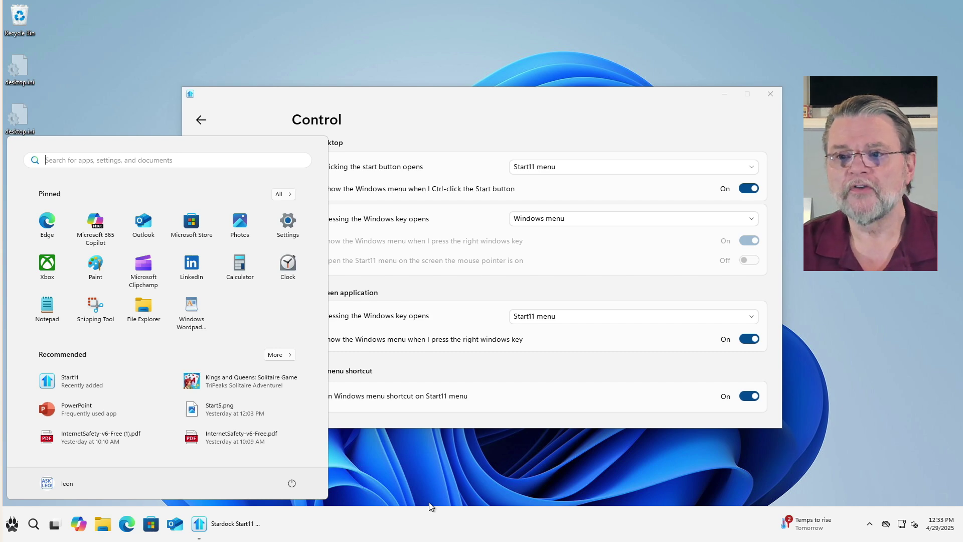
key("super")
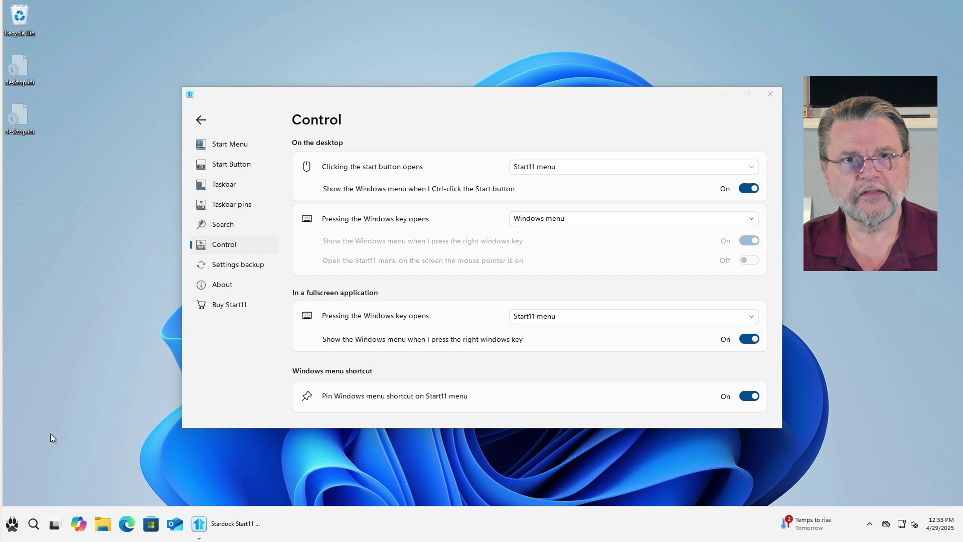
key("super+x")
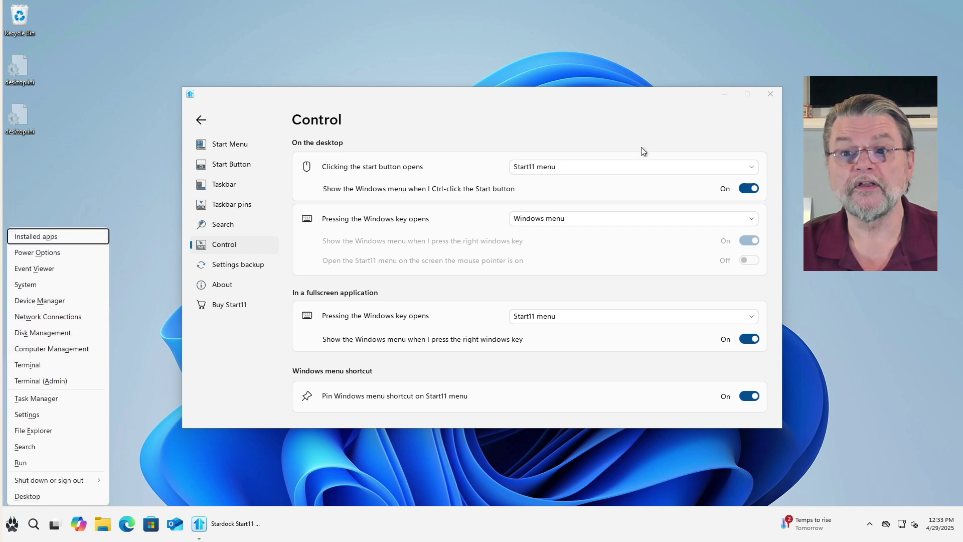
- Close the Start11 settings window, then choose Configure Start11 from the paw Start button's right-click menu
left_click(164, 468)
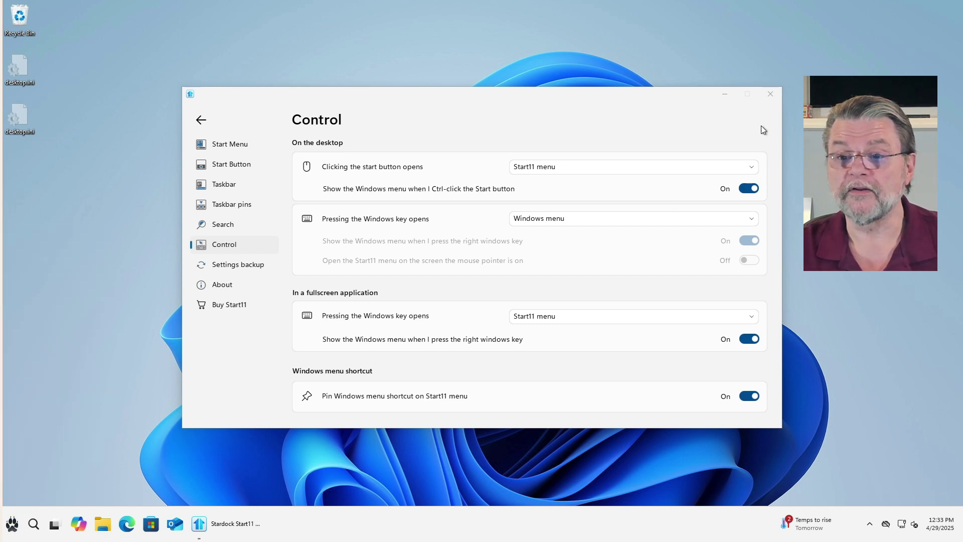
left_click(770, 94)
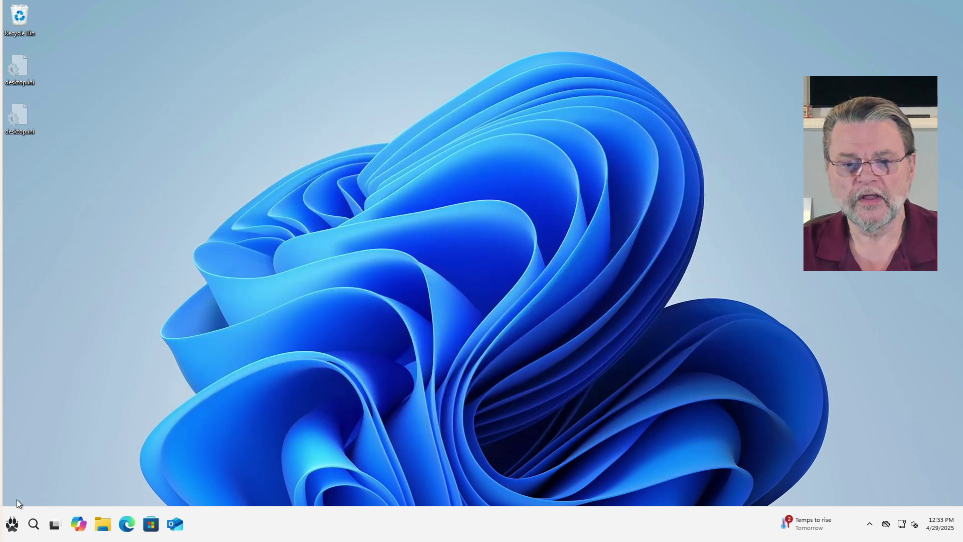
right_click(12, 525)
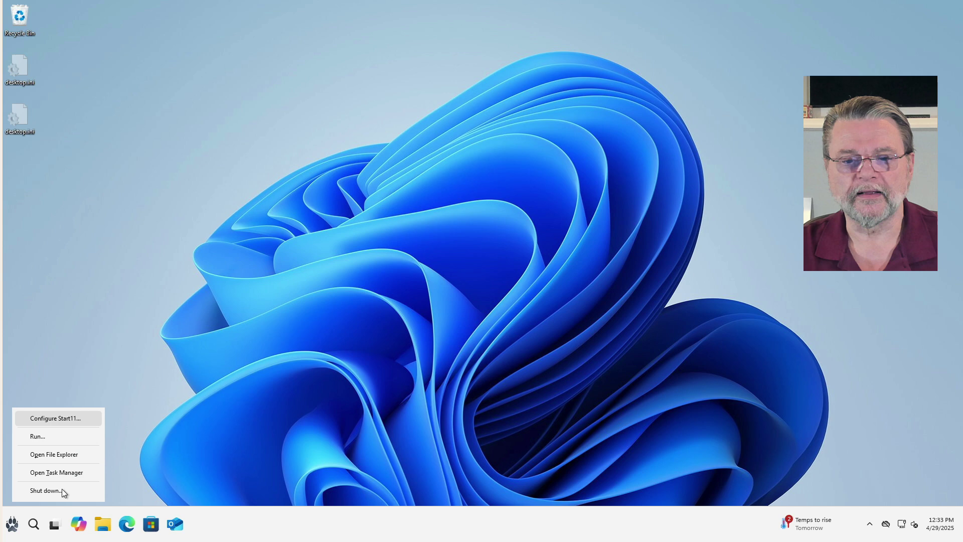
left_click(67, 419)
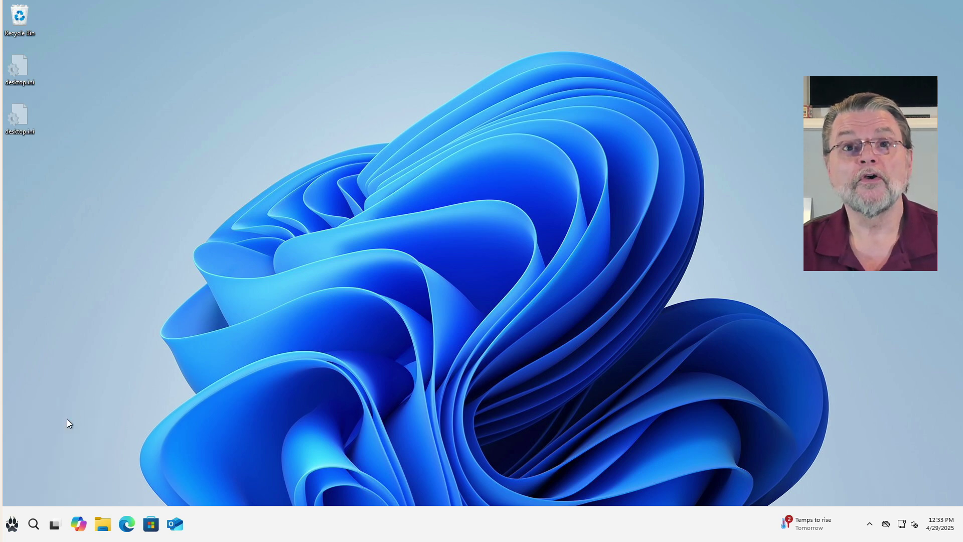